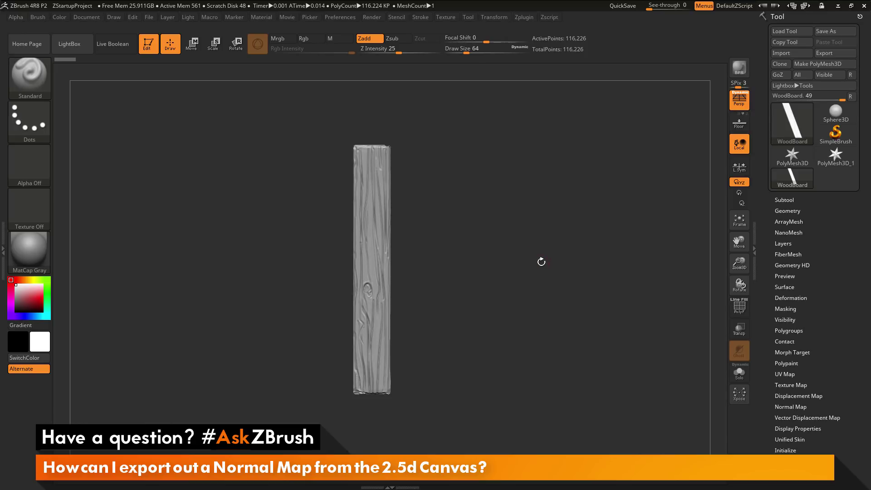
- Turn off Pro in the Document menu and set the document width to 512
{"action": "mouse_move", "coordinate": [541, 262]}
{"action": "left_mouse_down"}
{"action": "mouse_move", "coordinate": [435, 283]}
{"action": "mouse_move", "coordinate": [539, 272]}
{"action": "mouse_move", "coordinate": [450, 291]}
{"action": "mouse_move", "coordinate": [539, 279]}
{"action": "mouse_move", "coordinate": [550, 263]}
{"action": "mouse_move", "coordinate": [446, 268]}
{"action": "mouse_move", "coordinate": [540, 264]}
{"action": "left_mouse_up"}
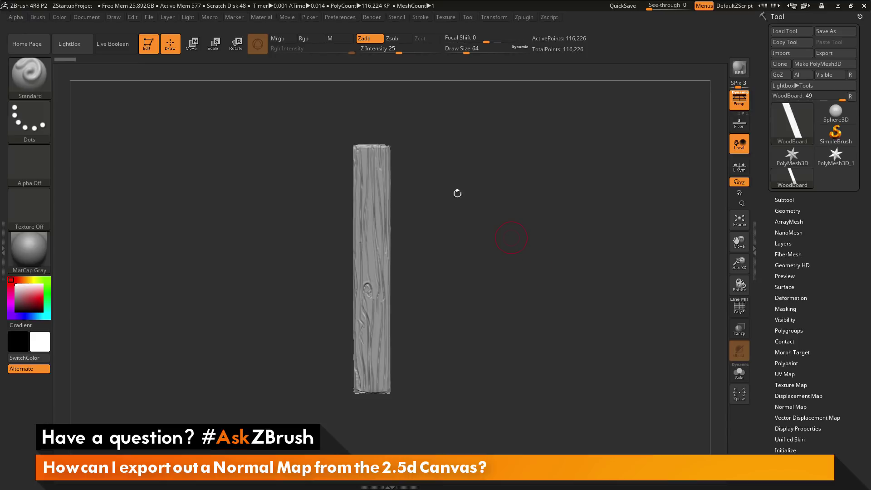
{"action": "left_click", "coordinate": [91, 17]}
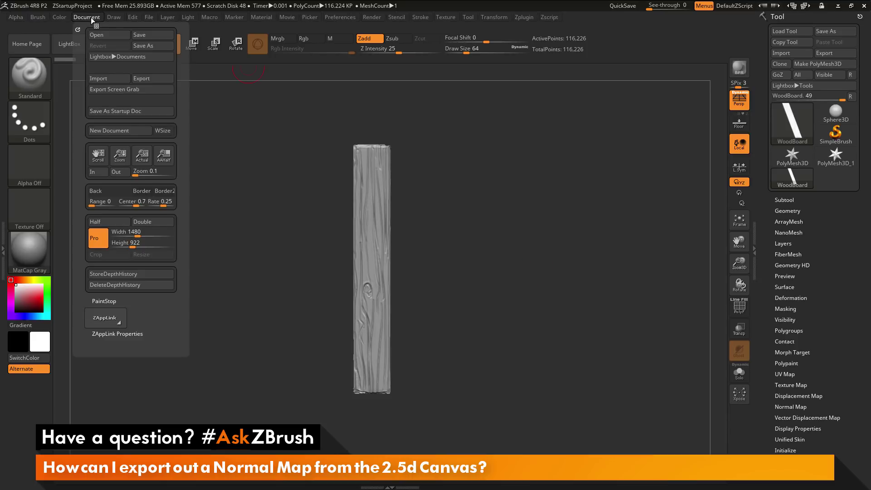
{"action": "left_click", "coordinate": [100, 244]}
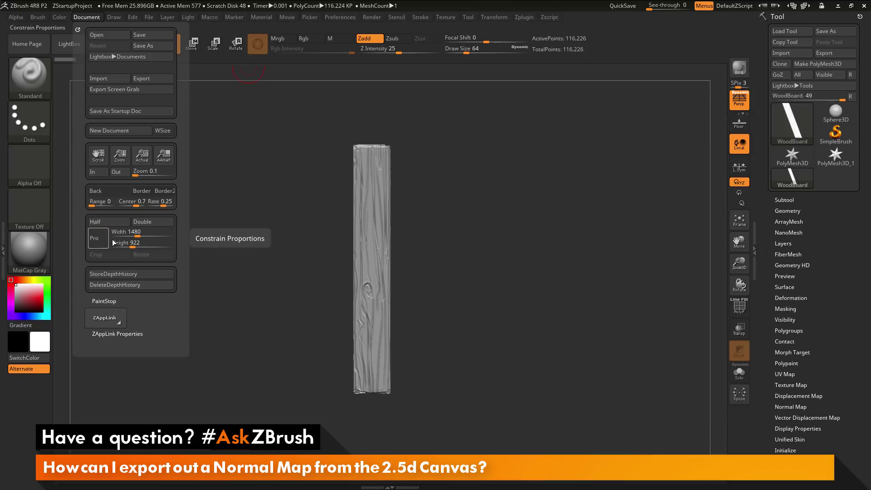
{"action": "left_click", "coordinate": [138, 232]}
{"action": "double_click", "coordinate": [138, 233]}
{"action": "type", "text": "512"}
{"action": "key", "text": "Return"}
- Set the document height to 512 and apply the confirmed resize
{"action": "left_click", "coordinate": [136, 244]}
{"action": "double_click", "coordinate": [136, 243]}
{"action": "type", "text": "51"}
{"action": "key", "text": "Return"}
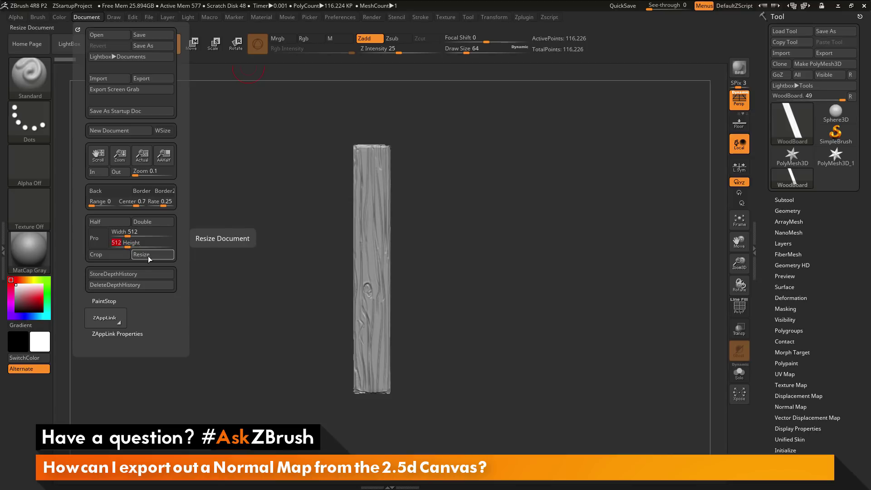
{"action": "left_click", "coordinate": [148, 256]}
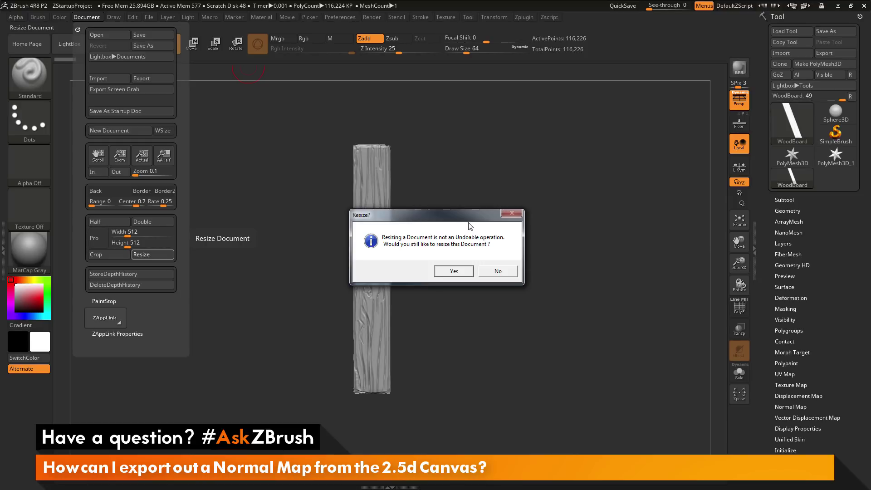
{"action": "left_click", "coordinate": [454, 272]}
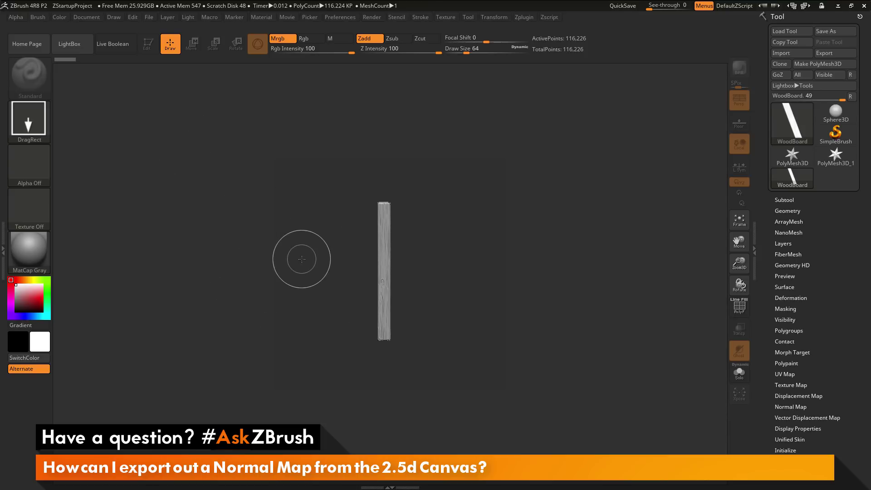
- Pick black from the Document Back swatch as the canvas background colour
{"action": "left_click", "coordinate": [87, 17]}
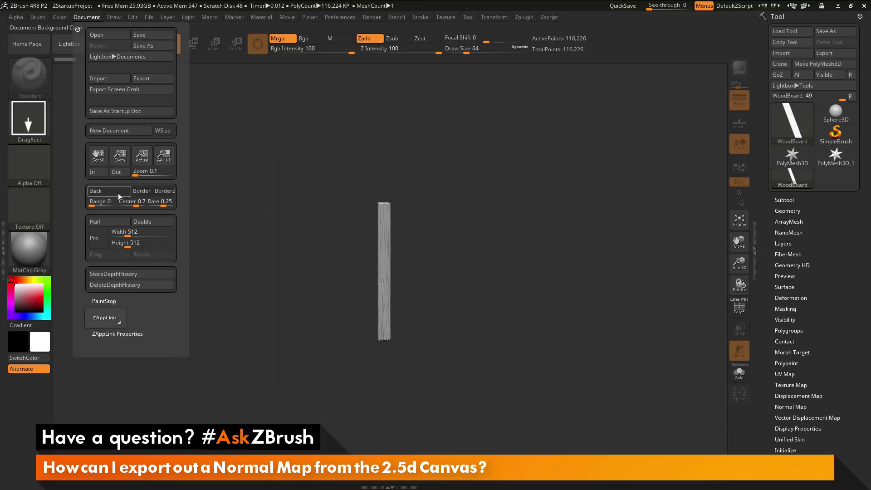
{"action": "left_click_drag", "start_coordinate": [115, 191], "coordinate": [18, 346]}
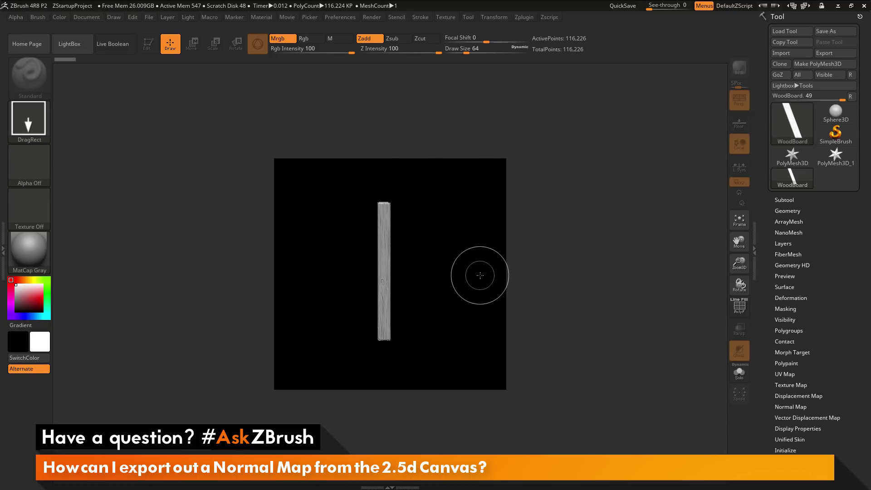
- Clear the canvas with Ctrl+N and draw the WoodBoard plank vertically down the middle
{"action": "key", "text": "ctrl"}
{"action": "key", "text": "ctrl+n"}
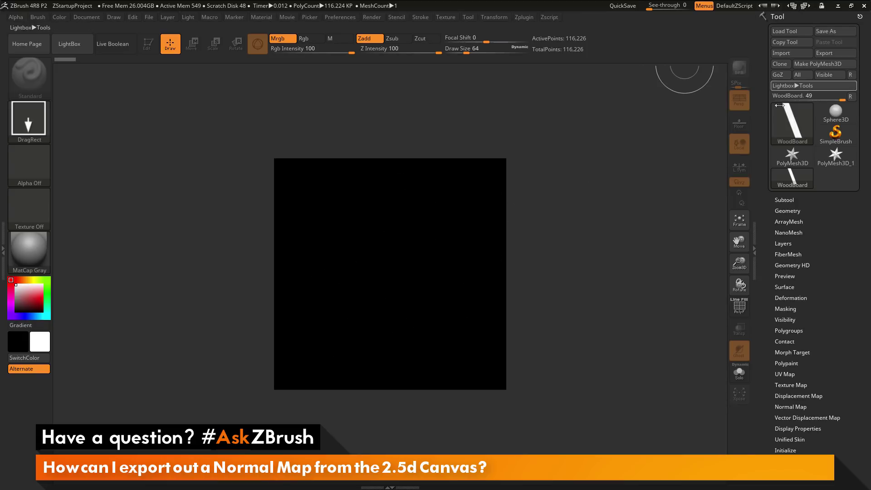
{"action": "mouse_move", "coordinate": [794, 126]}
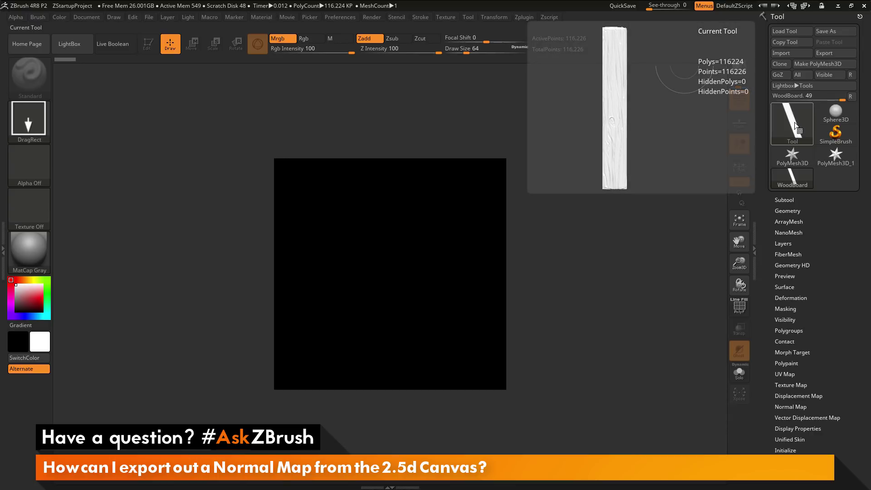
{"action": "left_click_drag", "start_coordinate": [393, 258], "coordinate": [393, 420]}
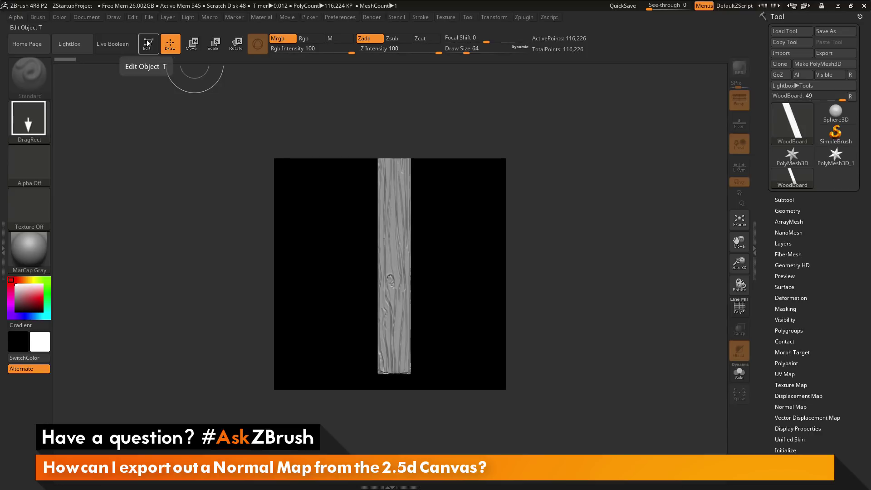
- Re-enter Edit mode, snap the plank straight, Frame it, and shrink it slightly with Zoom3D
{"action": "left_click", "coordinate": [147, 43]}
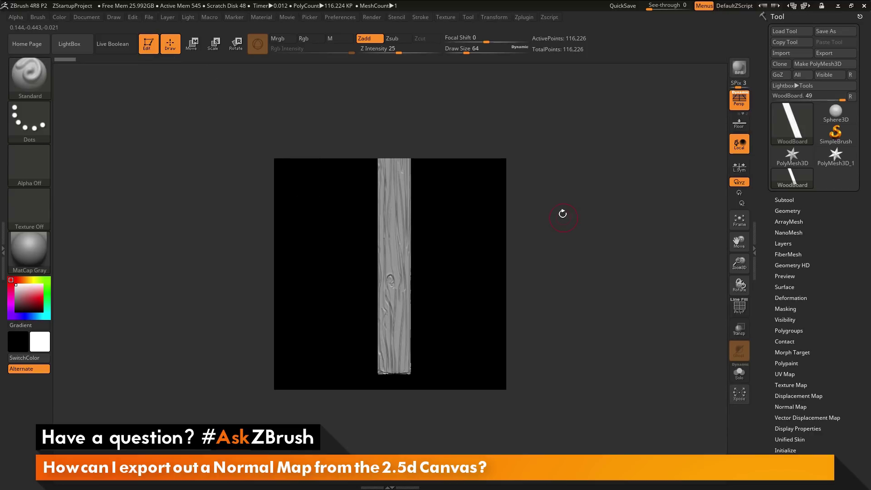
{"action": "left_click_drag", "start_coordinate": [461, 233], "coordinate": [407, 161]}
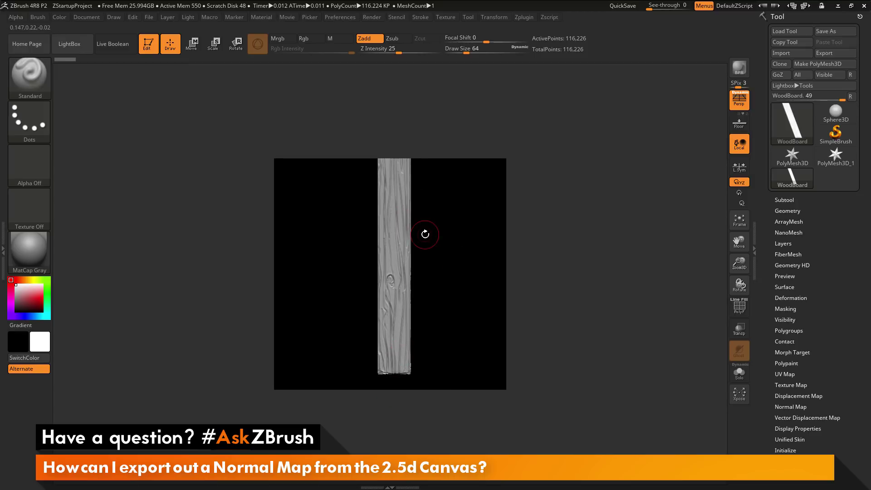
{"action": "key", "text": "shift"}
{"action": "left_click", "coordinate": [739, 221]}
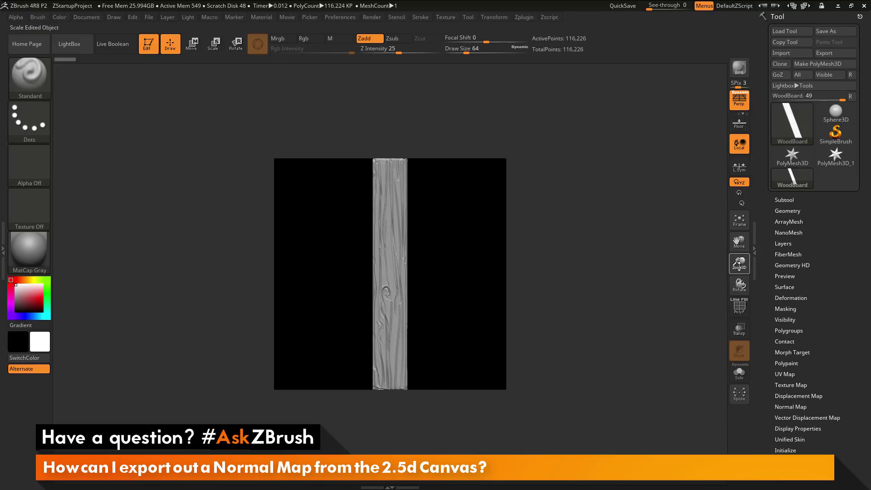
{"action": "left_click_drag", "start_coordinate": [739, 264], "coordinate": [738, 264]}
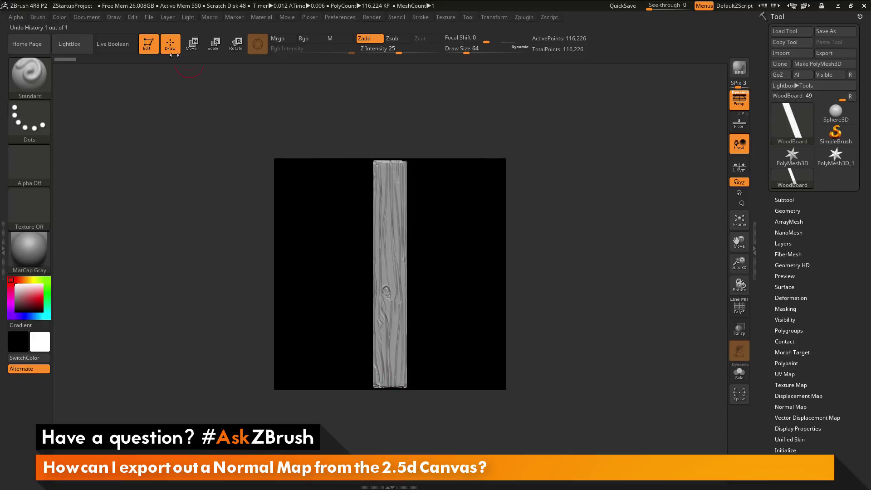
- Drop the plank to pixols and wrap-offset it into halves on the left and right edges
{"action": "key", "text": "t"}
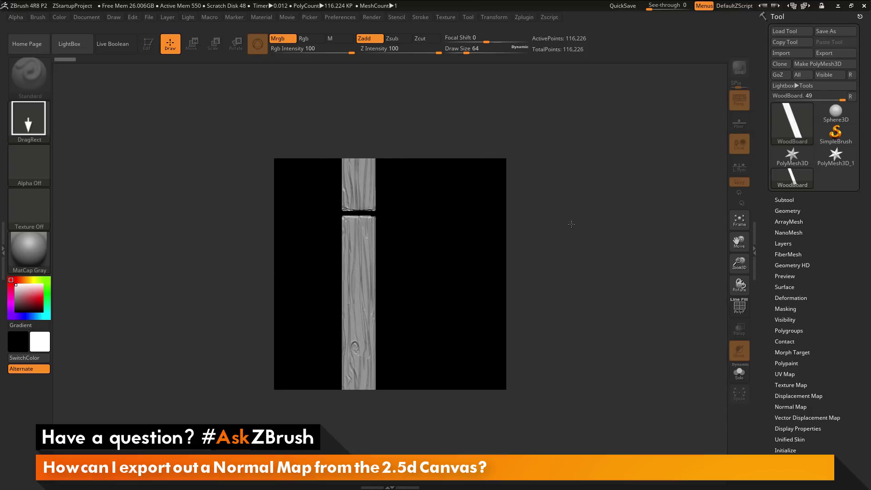
{"action": "left_click_drag", "start_coordinate": [572, 224], "coordinate": [491, 289]}
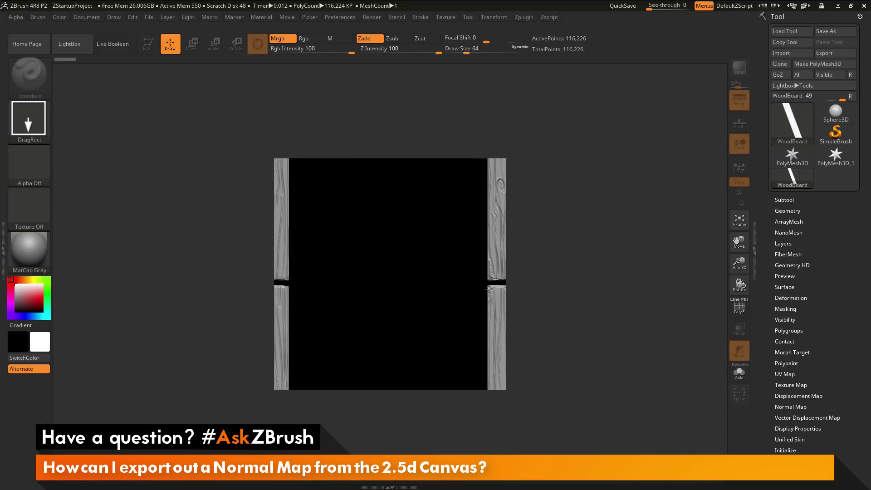
{"action": "left_click_drag", "start_coordinate": [489, 289], "coordinate": [488, 264]}
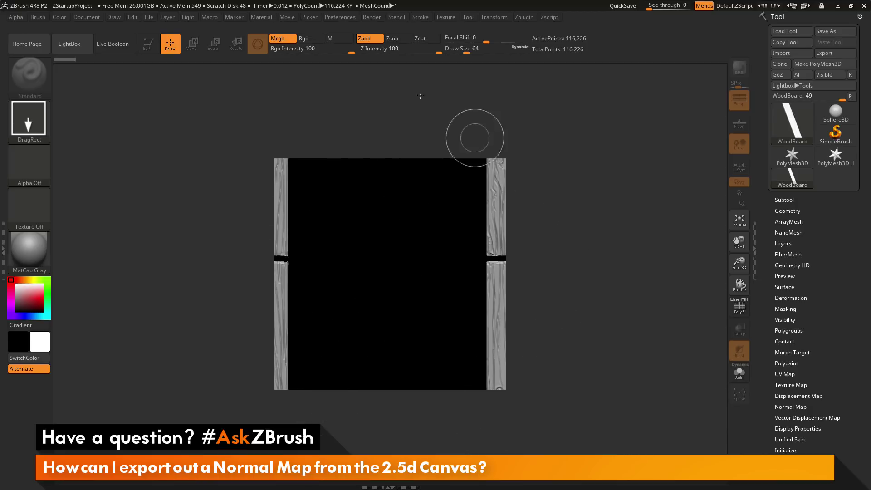
- Dock the Layer palette and add two duplicated plank layers offset into the black area
{"action": "left_click", "coordinate": [168, 19]}
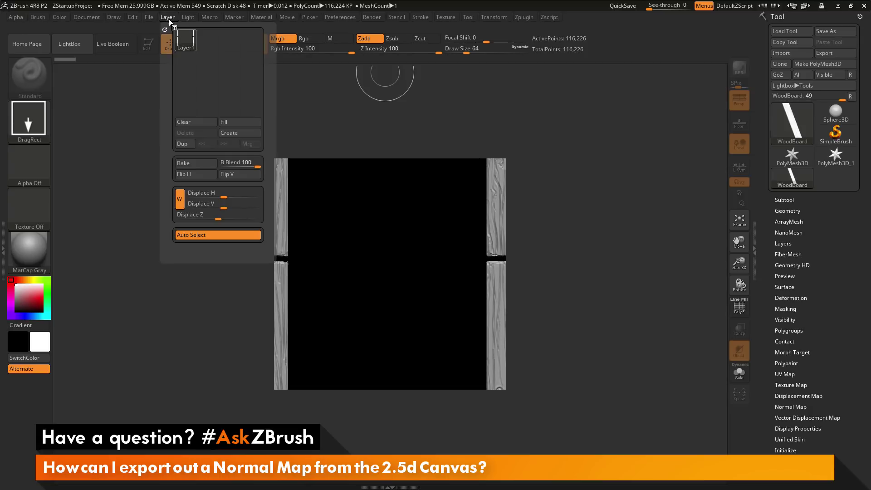
{"action": "left_click_drag", "start_coordinate": [165, 30], "coordinate": [54, 23]}
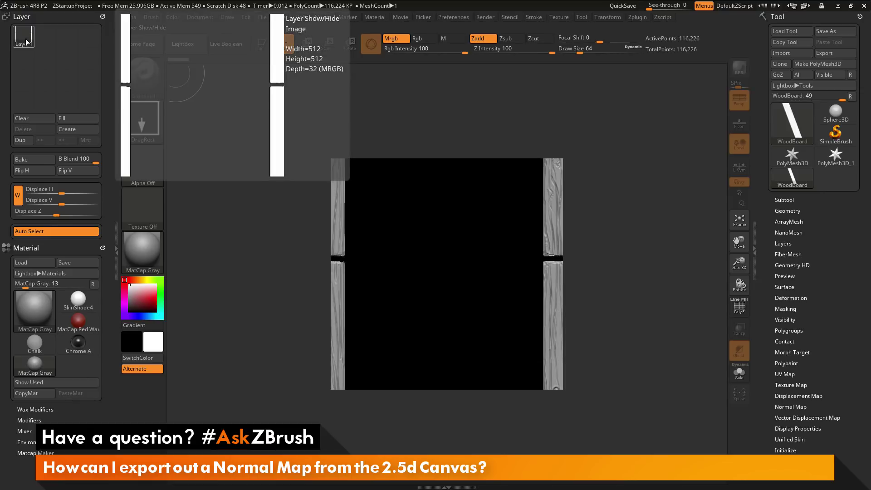
{"action": "left_click", "coordinate": [23, 142]}
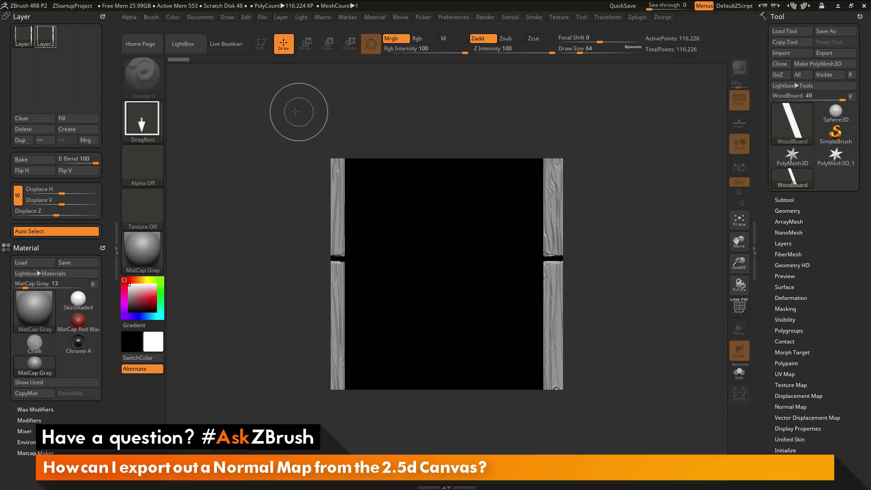
{"action": "mouse_move", "coordinate": [278, 107]}
{"action": "left_mouse_down"}
{"action": "mouse_move", "coordinate": [323, 147]}
{"action": "mouse_move", "coordinate": [316, 199]}
{"action": "left_mouse_up"}
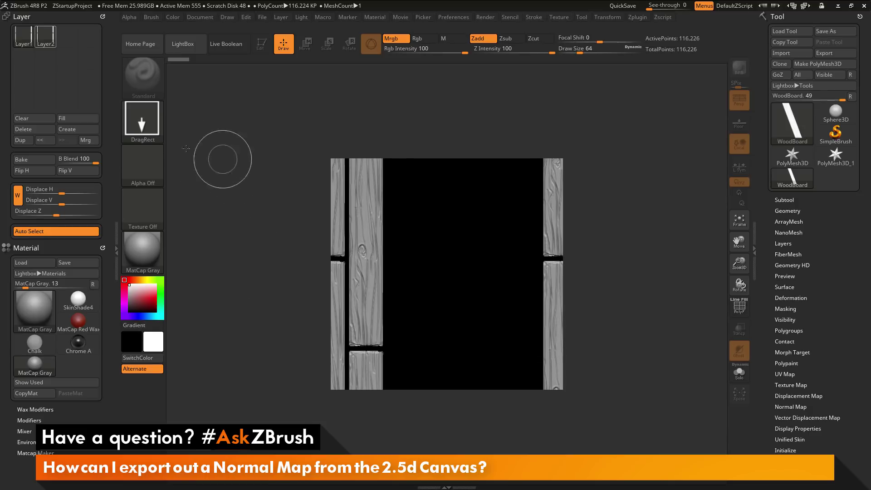
{"action": "left_click", "coordinate": [30, 142]}
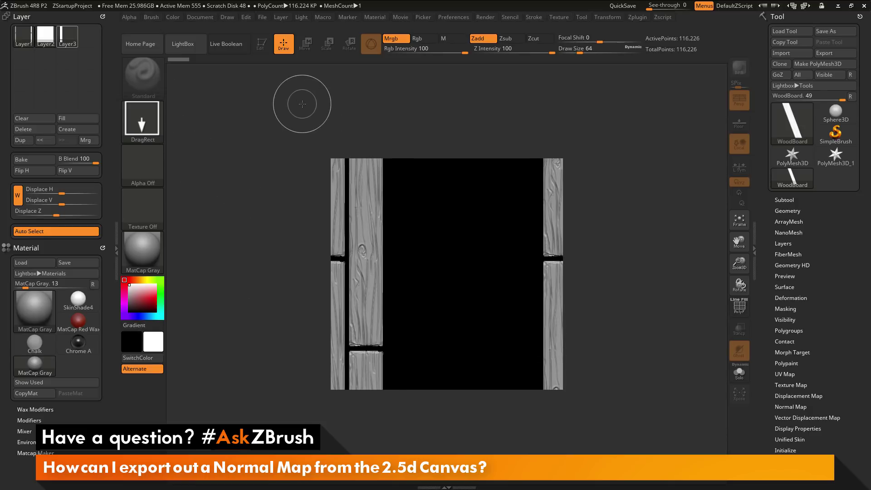
{"action": "left_click_drag", "start_coordinate": [301, 102], "coordinate": [247, 195]}
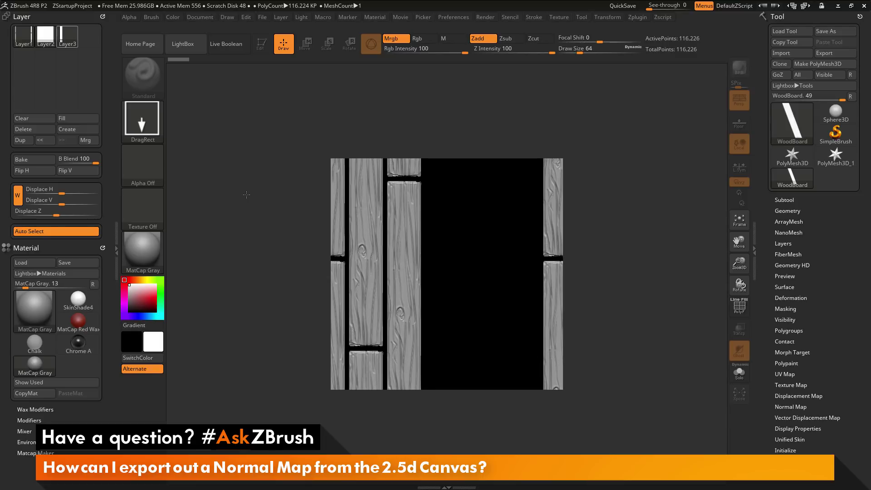
- Duplicate three more plank layers, offsetting each into the remaining gaps as staggered columns
{"action": "left_click", "coordinate": [20, 139]}
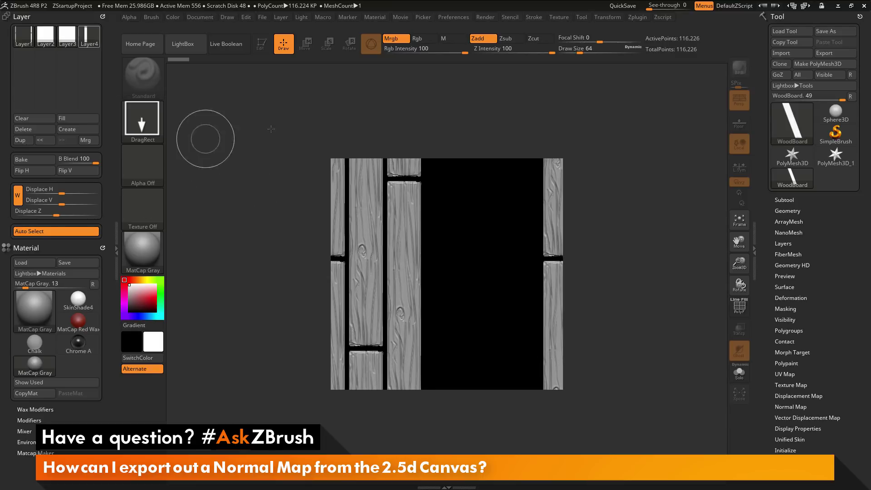
{"action": "left_click_drag", "start_coordinate": [301, 142], "coordinate": [314, 216]}
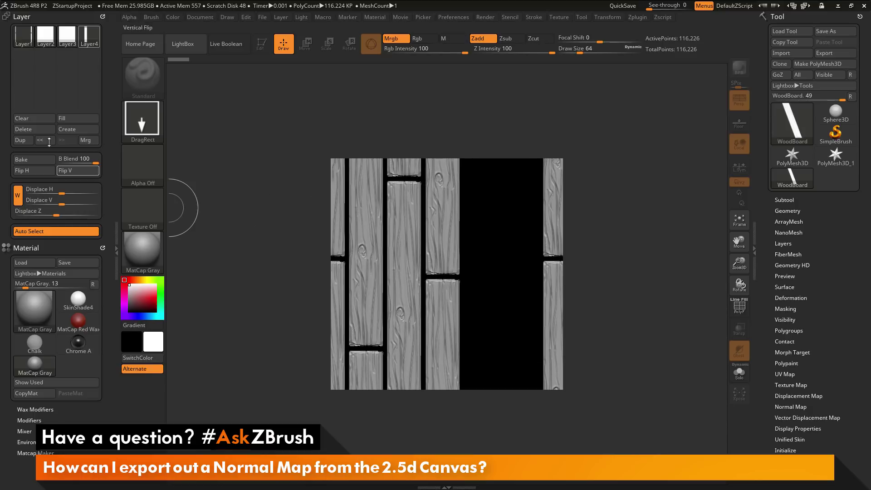
{"action": "left_click", "coordinate": [20, 140]}
{"action": "left_click_drag", "start_coordinate": [356, 115], "coordinate": [387, 143]}
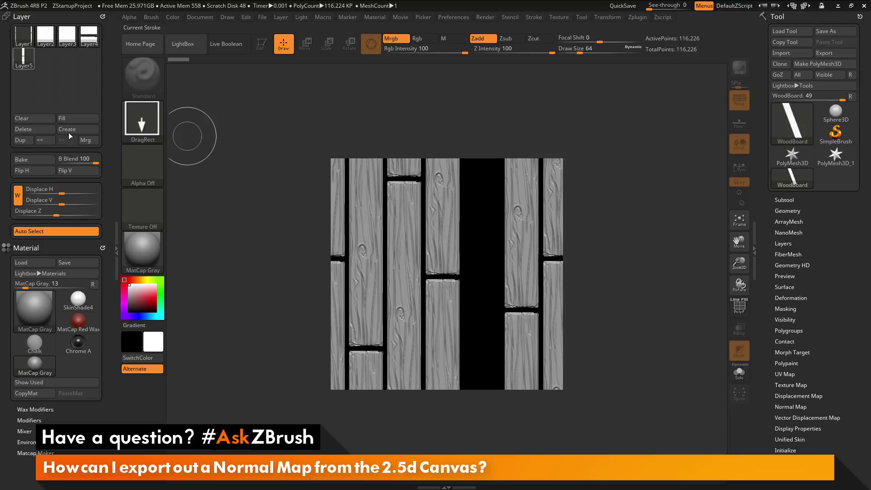
{"action": "left_click", "coordinate": [20, 140]}
{"action": "left_click_drag", "start_coordinate": [299, 121], "coordinate": [265, 214]}
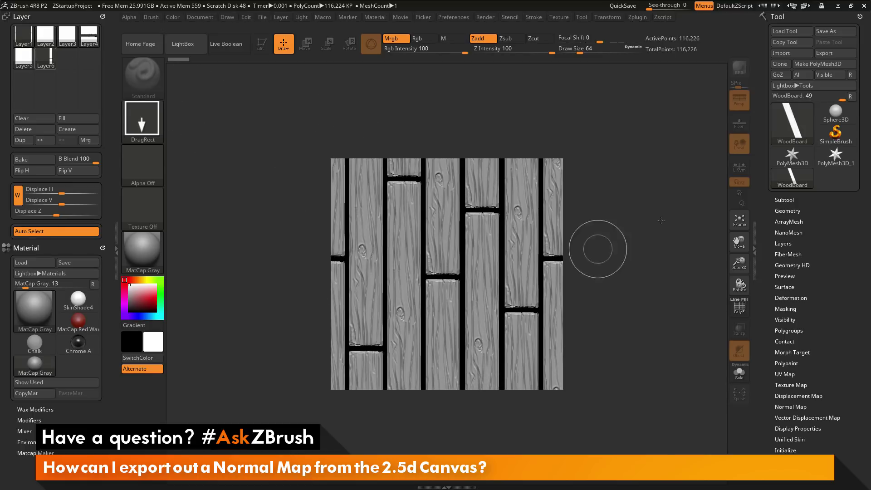
{"action": "mouse_move", "coordinate": [22, 42]}
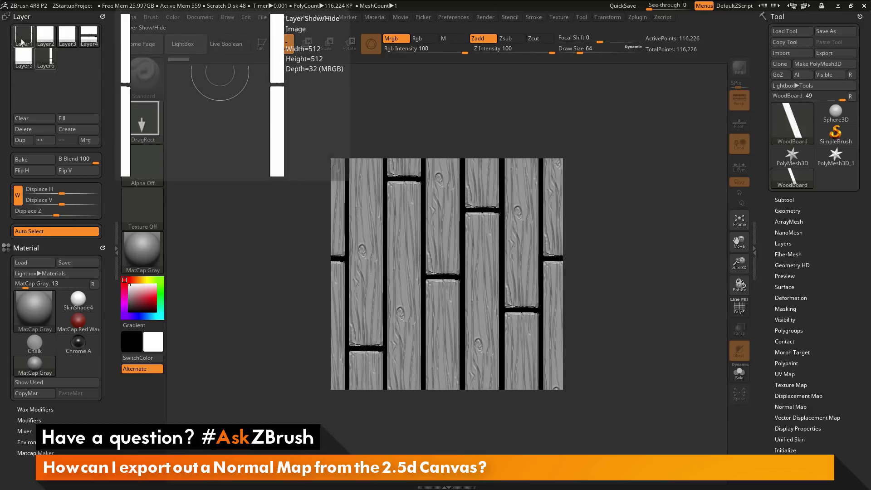
{"action": "mouse_move", "coordinate": [19, 68]}
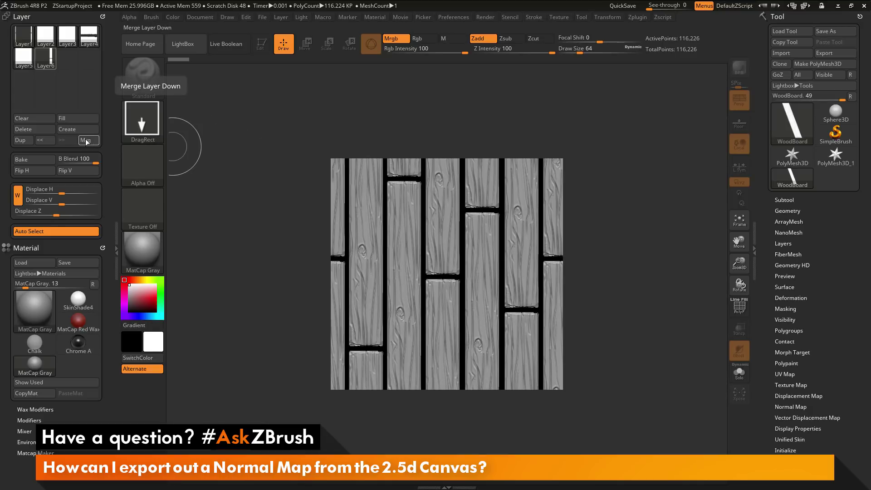
- Merge every plank layer down with Mrg, confirming each prompt, until only Layer1 remains
{"action": "left_click", "coordinate": [86, 142]}
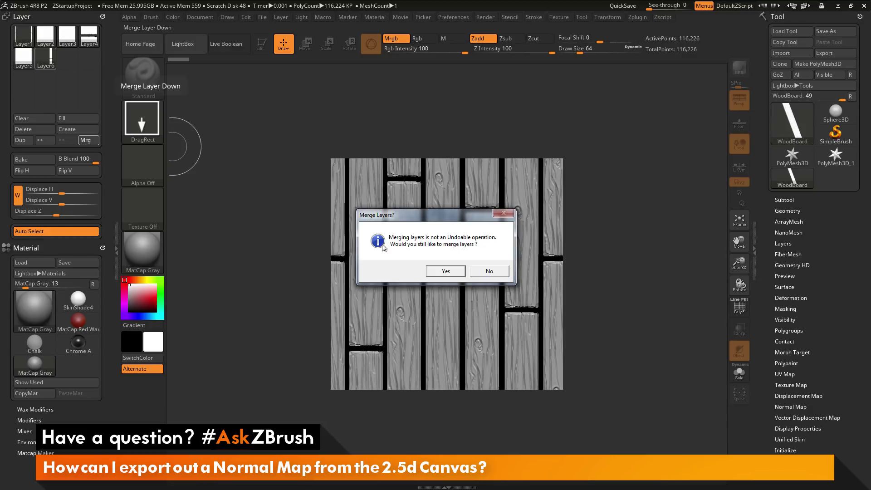
{"action": "left_click", "coordinate": [445, 272]}
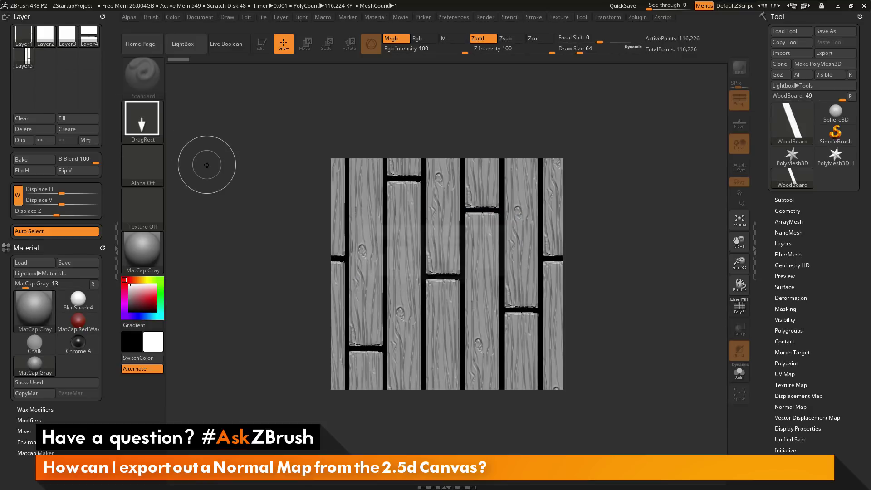
{"action": "left_click", "coordinate": [89, 142]}
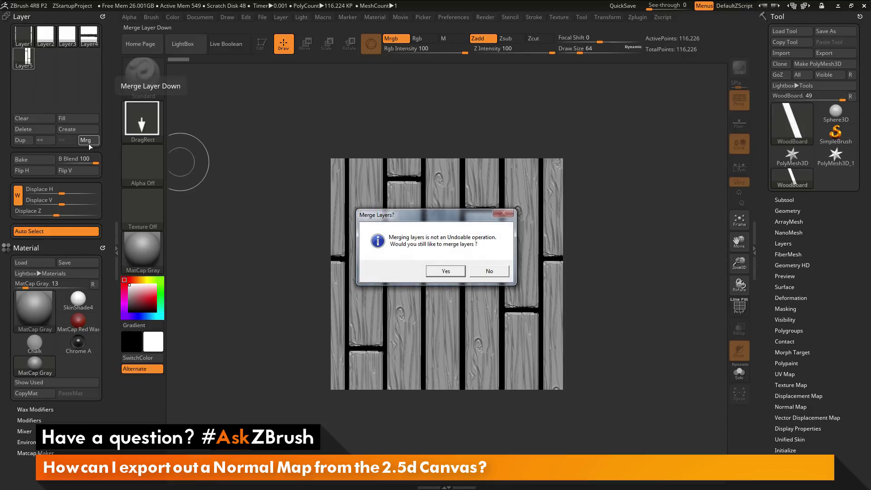
{"action": "key", "text": "Return"}
{"action": "left_click", "coordinate": [89, 142]}
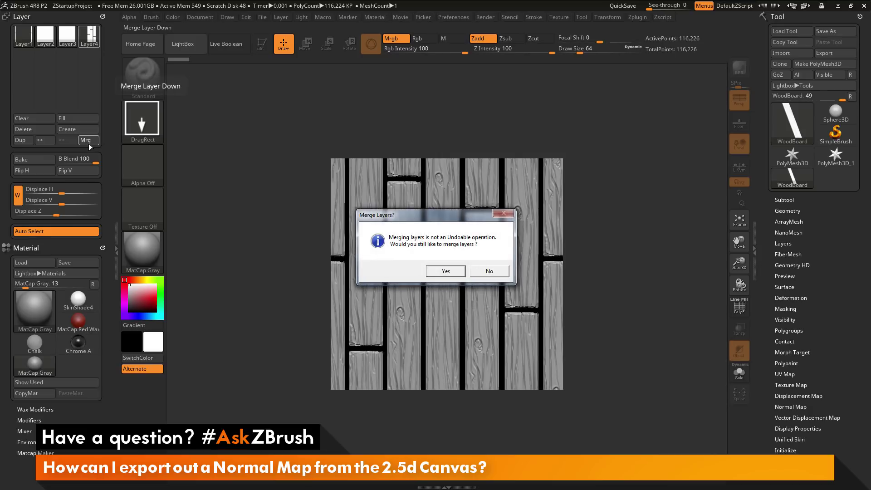
{"action": "key", "text": "Return"}
{"action": "left_click", "coordinate": [89, 142]}
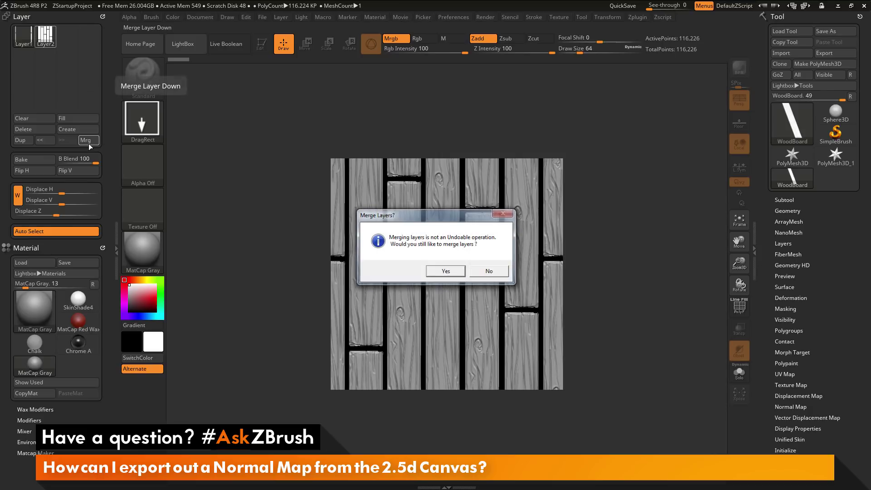
{"action": "key", "text": "Return"}
{"action": "left_click", "coordinate": [88, 142]}
{"action": "key", "text": "Return"}
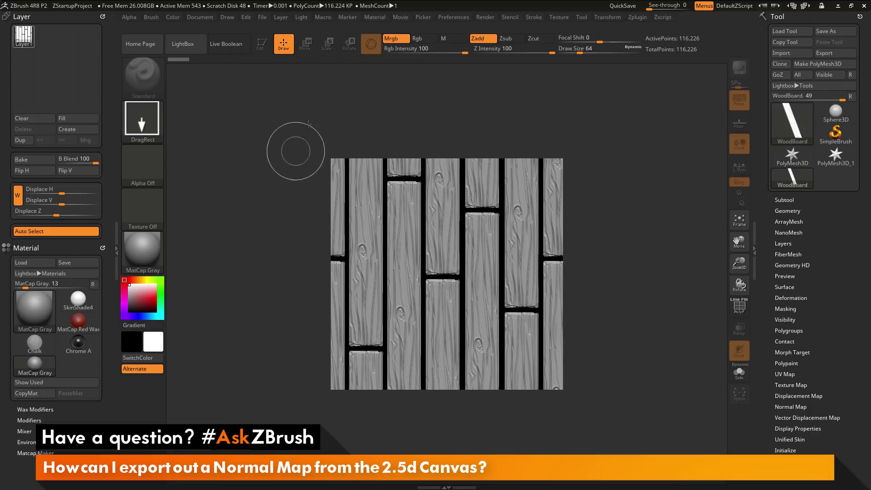
- Wrap-offset the merged plank texture across the canvas to verify it tiles seamlessly
{"action": "mouse_move", "coordinate": [254, 121]}
{"action": "left_mouse_down"}
{"action": "mouse_move", "coordinate": [379, 141]}
{"action": "mouse_move", "coordinate": [398, 238]}
{"action": "mouse_move", "coordinate": [419, 192]}
{"action": "left_mouse_up"}
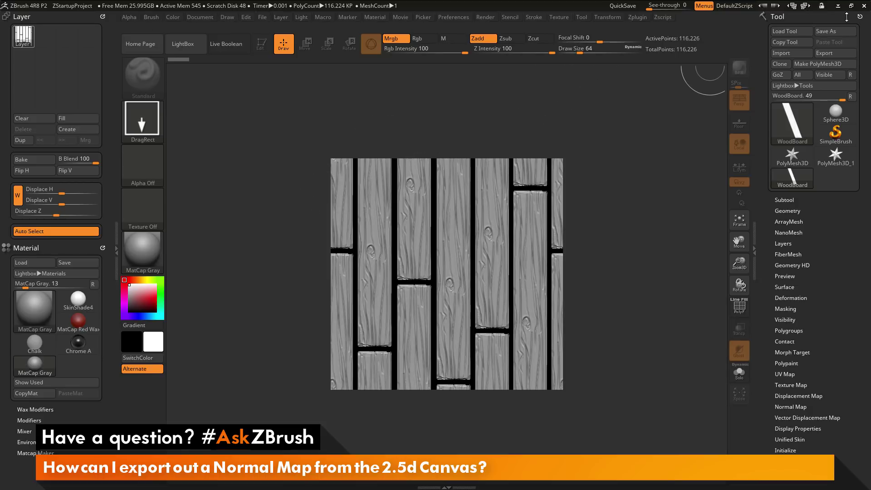
- Set up SimpleBrush with M only, DragRect stroke, NormalRGBMat material and Zadd off
{"action": "left_click", "coordinate": [837, 144]}
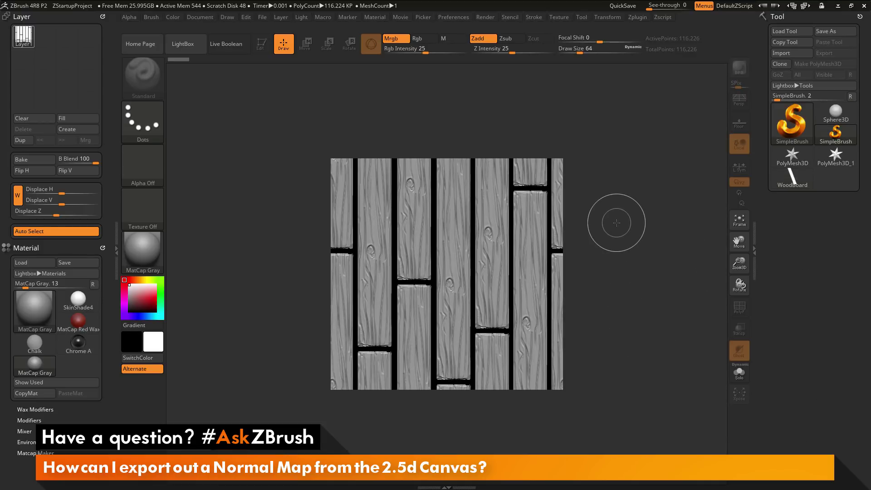
{"action": "left_click", "coordinate": [451, 39]}
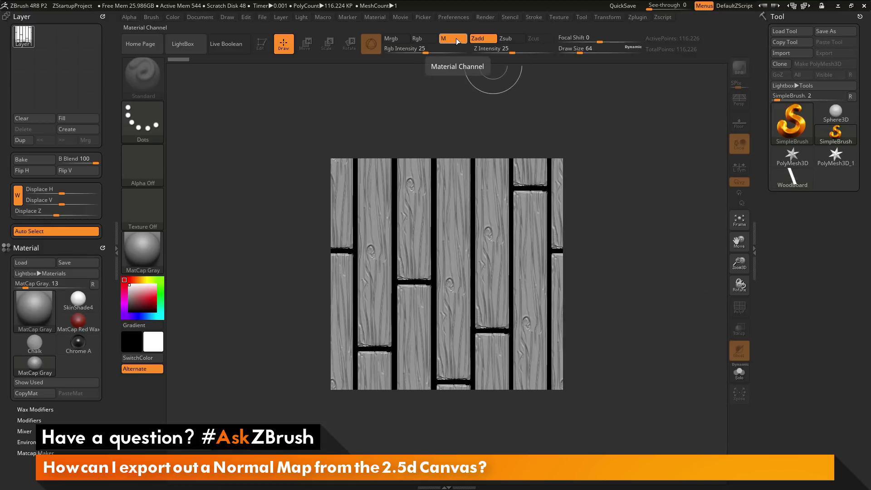
{"action": "left_click", "coordinate": [147, 119]}
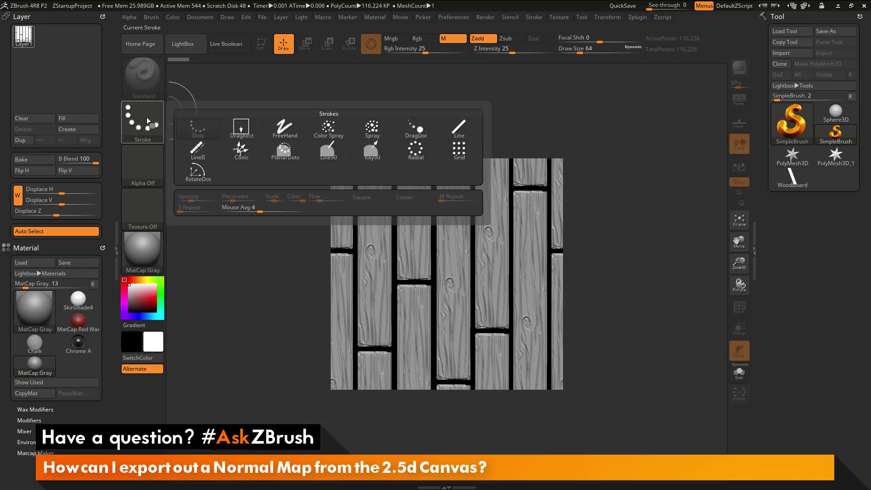
{"action": "left_click", "coordinate": [242, 129]}
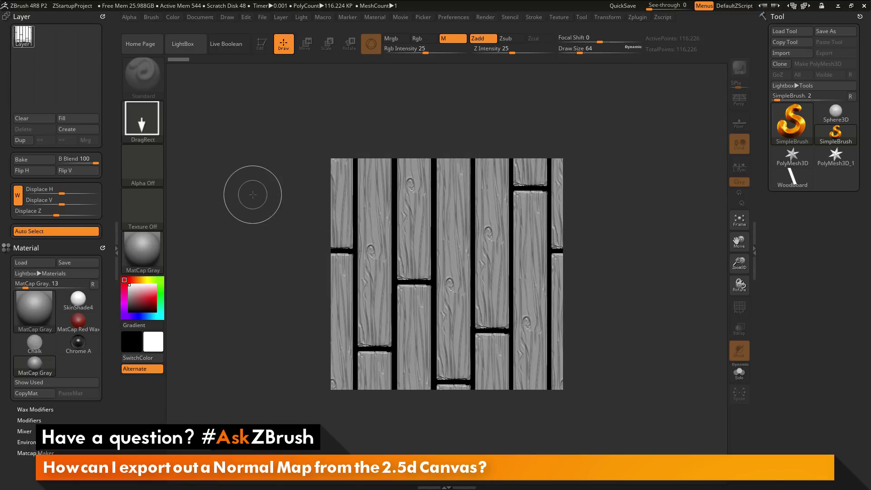
{"action": "left_click", "coordinate": [148, 254]}
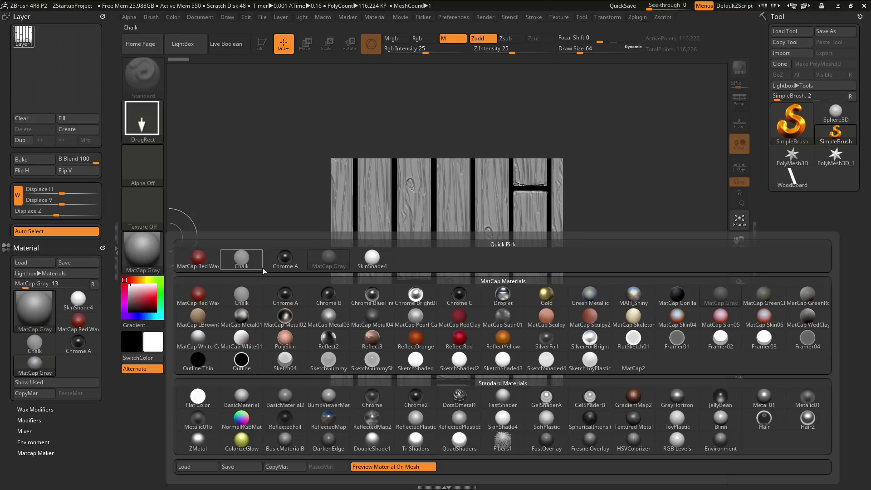
{"action": "left_click", "coordinate": [241, 420]}
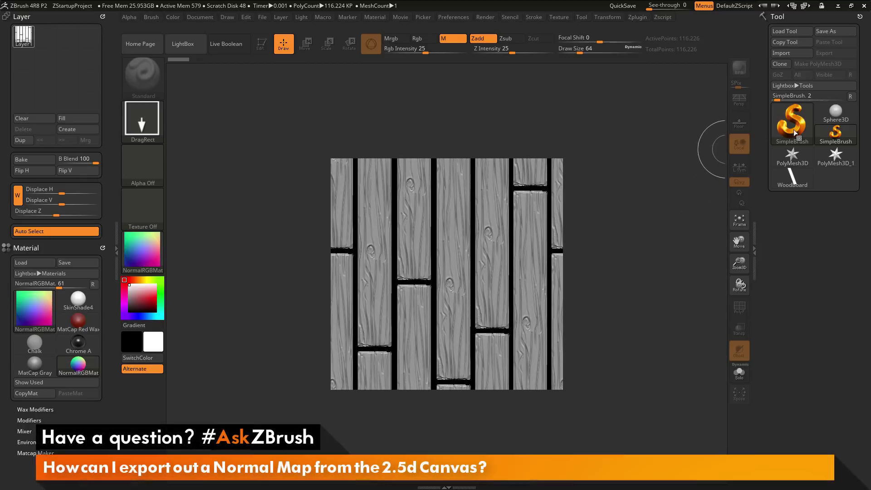
{"action": "mouse_move", "coordinate": [835, 131]}
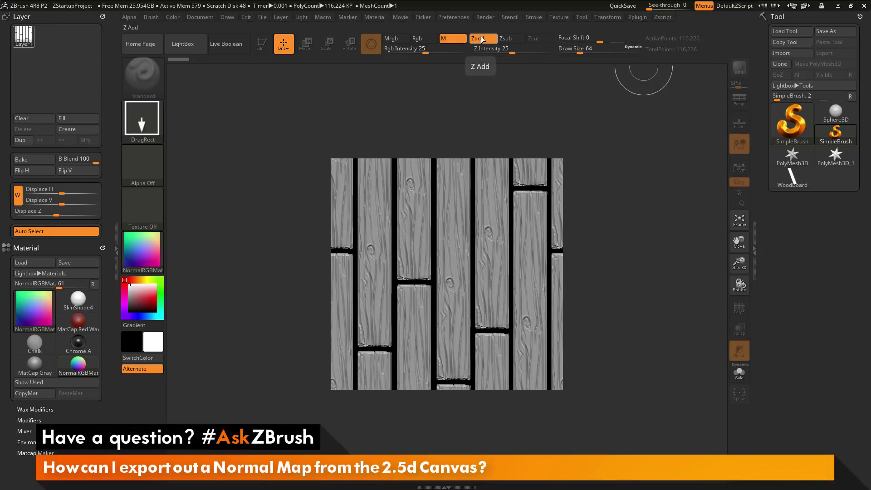
{"action": "left_click", "coordinate": [482, 40]}
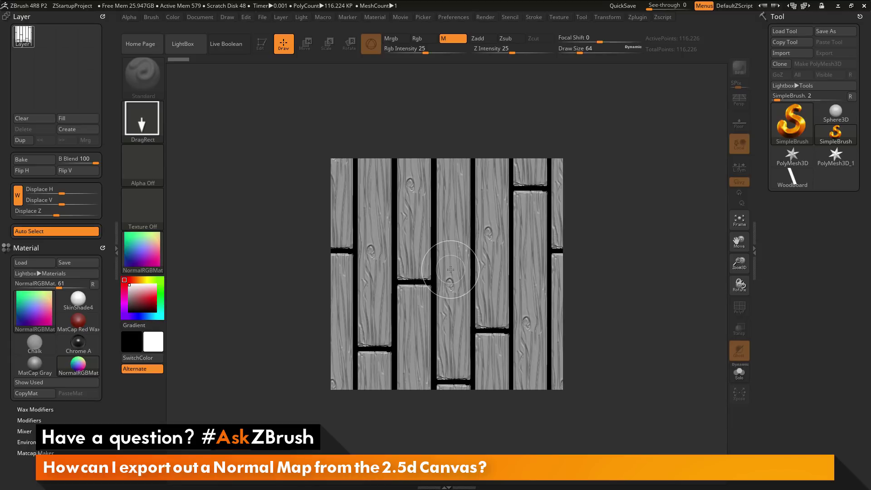
- Drag a rectangle across the entire plank canvas to fill it with NormalRGBMat
{"action": "left_click_drag", "start_coordinate": [450, 269], "coordinate": [642, 184]}
{"action": "left_click_drag", "start_coordinate": [705, 168], "coordinate": [721, 171]}
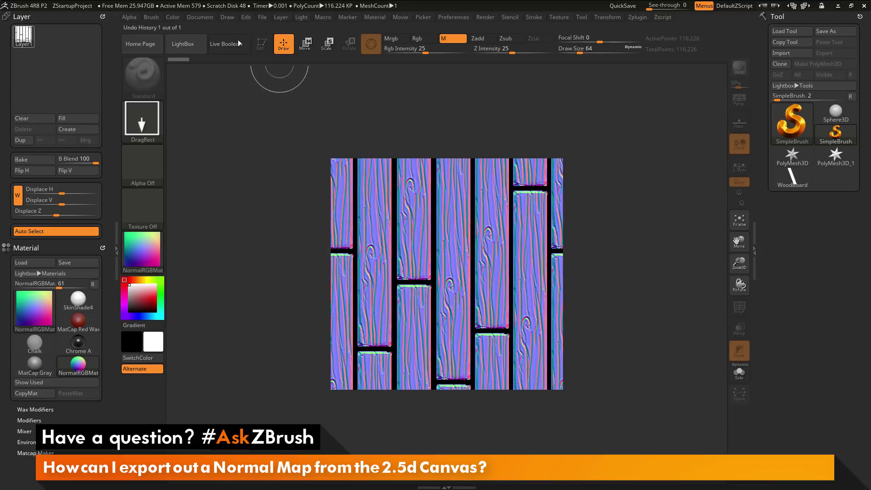
{"action": "left_click", "coordinate": [198, 15]}
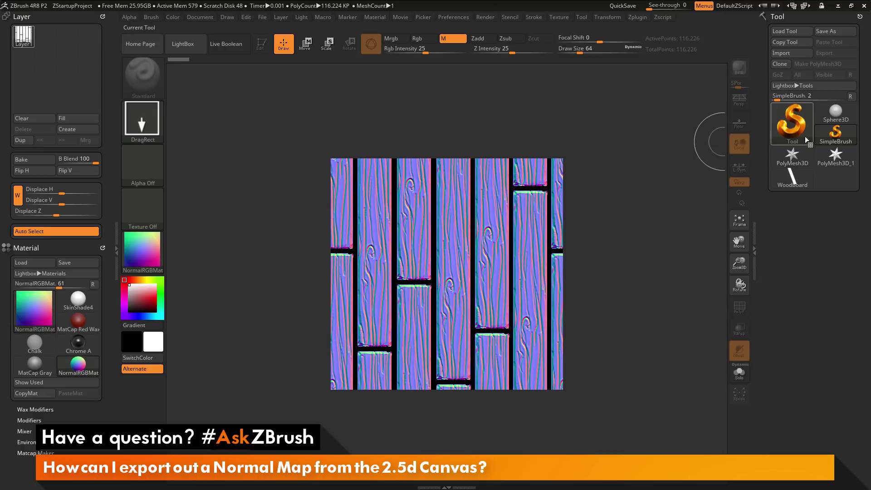
- Preview the planks in the Metal 01, PolySkin and SketchGummy materials
{"action": "left_click", "coordinate": [159, 252]}
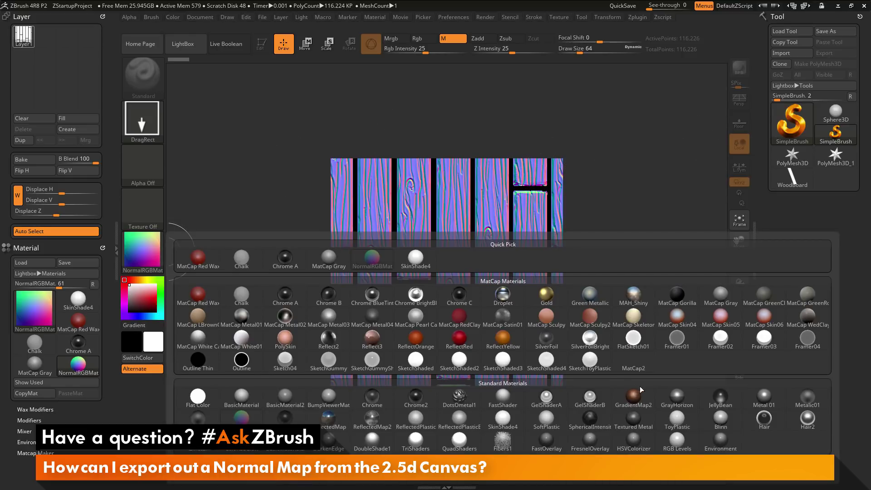
{"action": "left_click", "coordinate": [768, 397]}
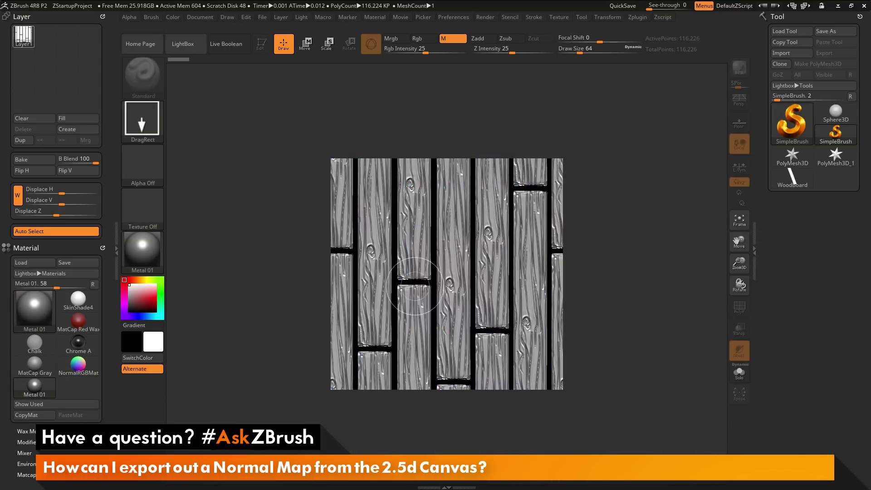
{"action": "left_click", "coordinate": [151, 249]}
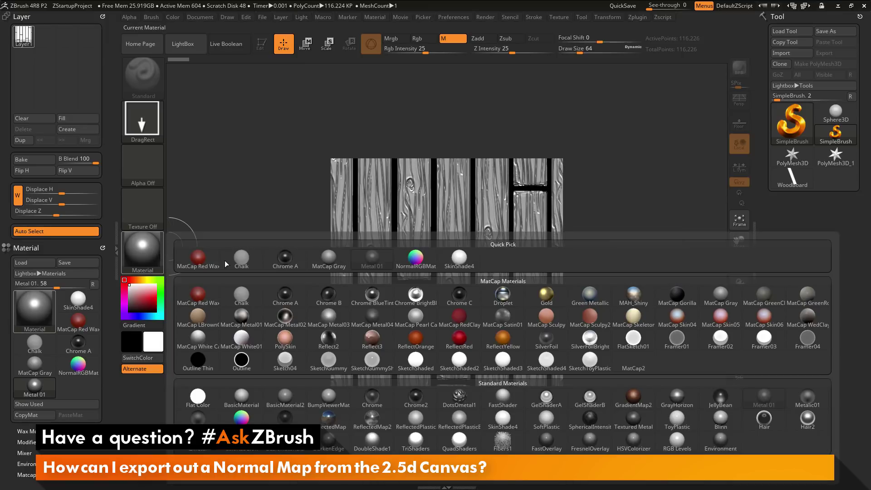
{"action": "left_click", "coordinate": [285, 339]}
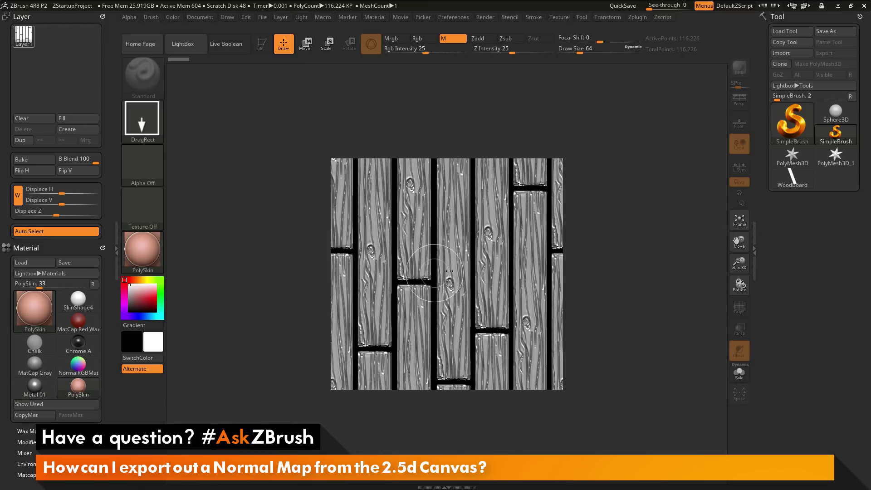
{"action": "left_click", "coordinate": [149, 250]}
{"action": "left_click", "coordinate": [328, 361]}
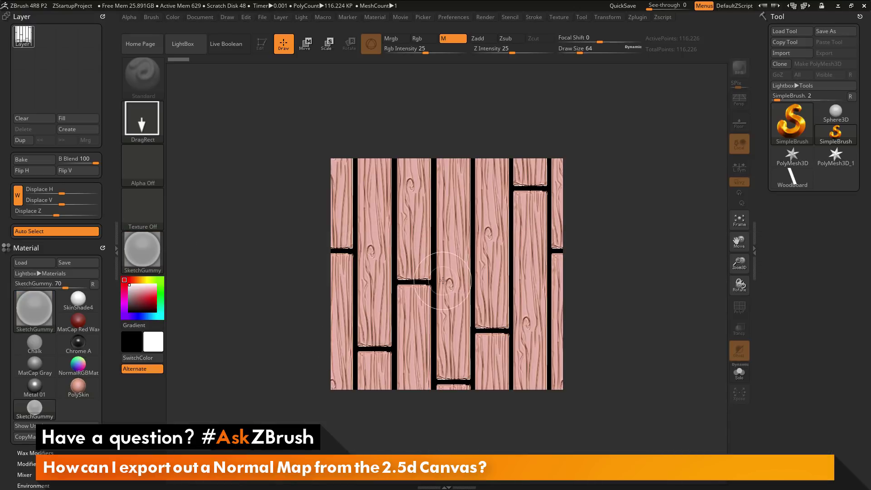
- Preview the planks in SketchShaded and SketchShaded3, finishing on SketchToyPlastic
{"action": "left_click", "coordinate": [150, 250]}
{"action": "left_click", "coordinate": [403, 350]}
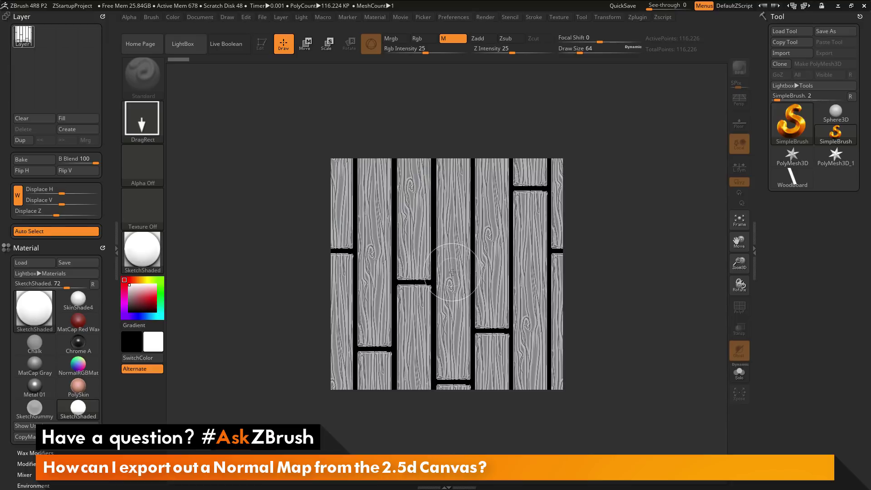
{"action": "left_click", "coordinate": [145, 254]}
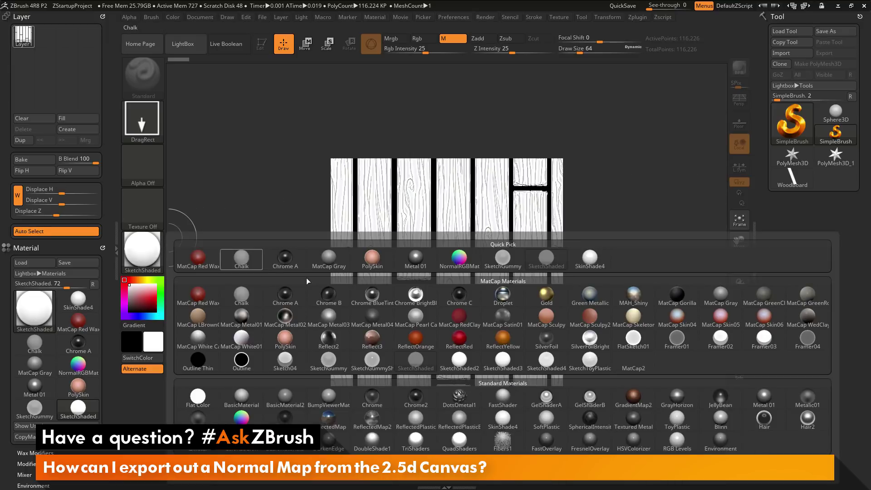
{"action": "left_click", "coordinate": [502, 362]}
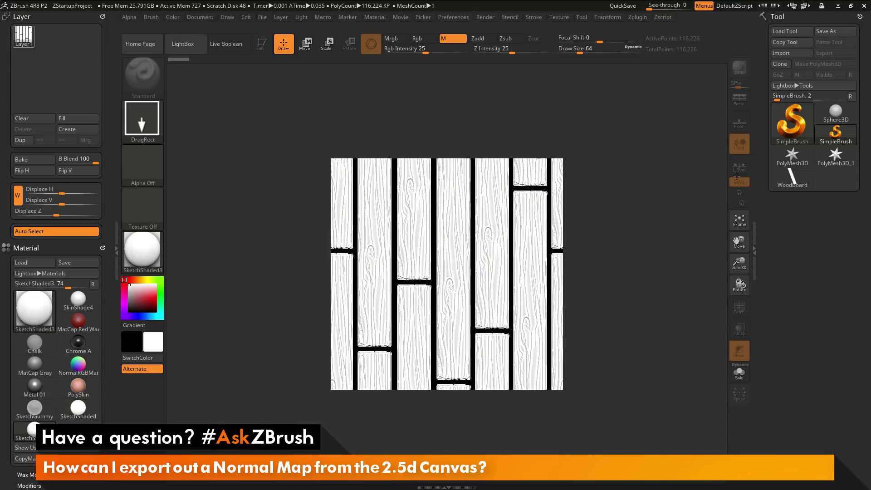
{"action": "left_click", "coordinate": [144, 250]}
{"action": "left_click", "coordinate": [585, 366]}
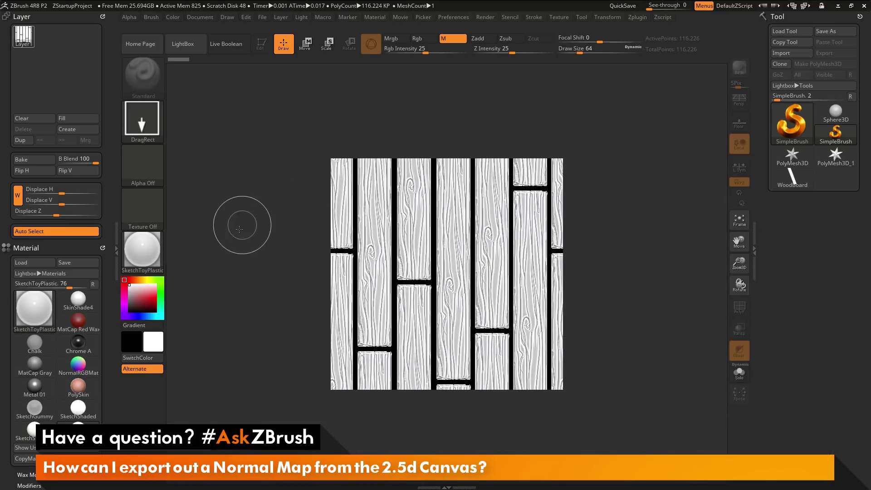
- Reapply NormalRGBMat to the planks, checking the Document menu's export options before and after
{"action": "left_click", "coordinate": [209, 18]}
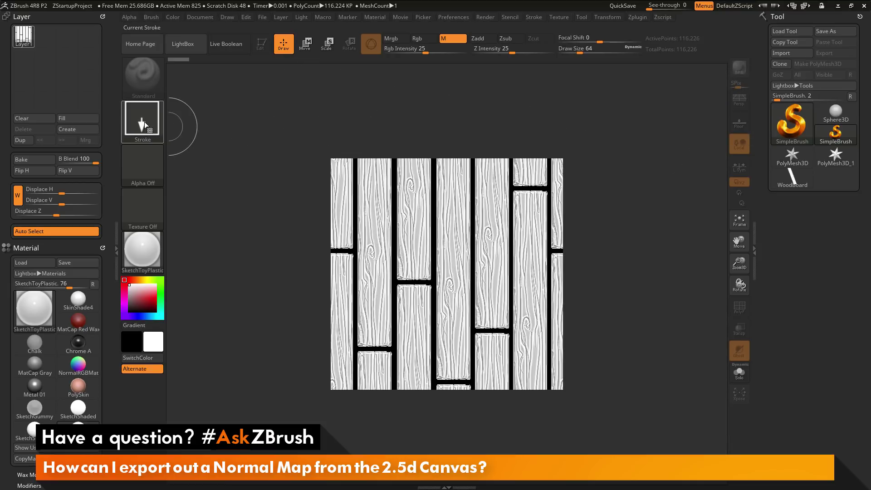
{"action": "left_click", "coordinate": [153, 249]}
{"action": "left_click", "coordinate": [242, 417]}
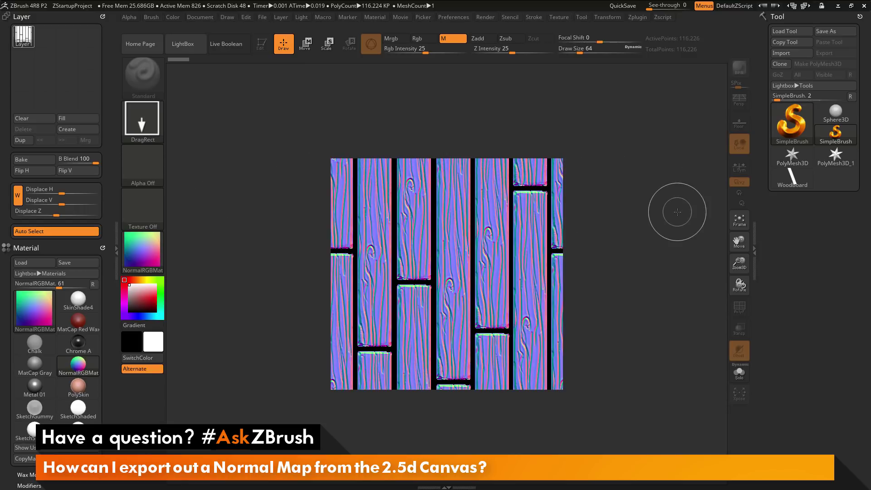
{"action": "left_click", "coordinate": [212, 18]}
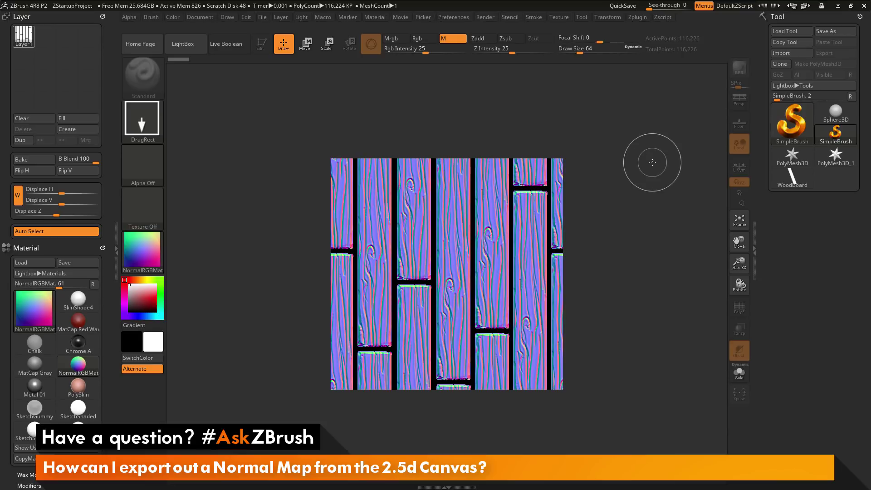